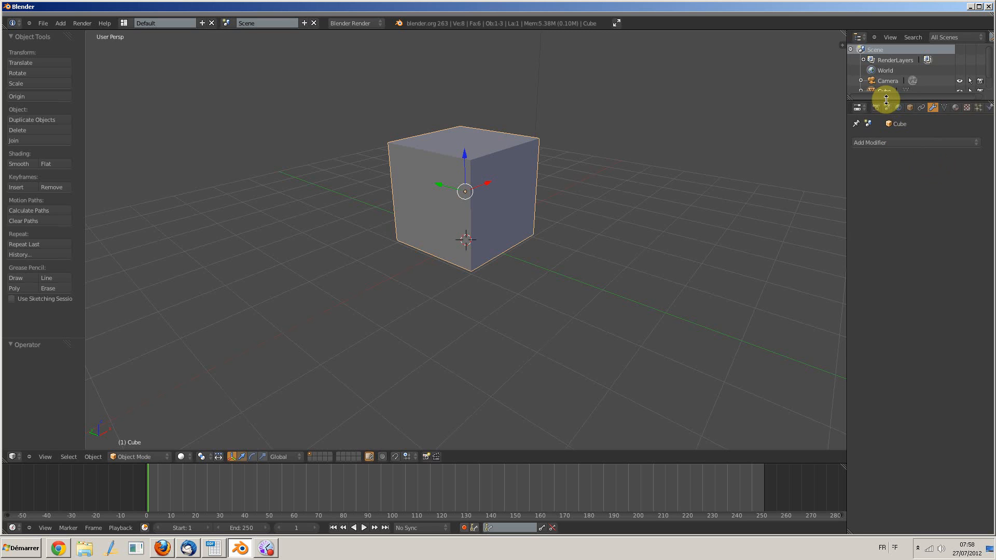
- Enlarge the Outliner area and duplicate the cube eight times, spreading the copies around the original in the scene
drag(886, 100, 884, 223)
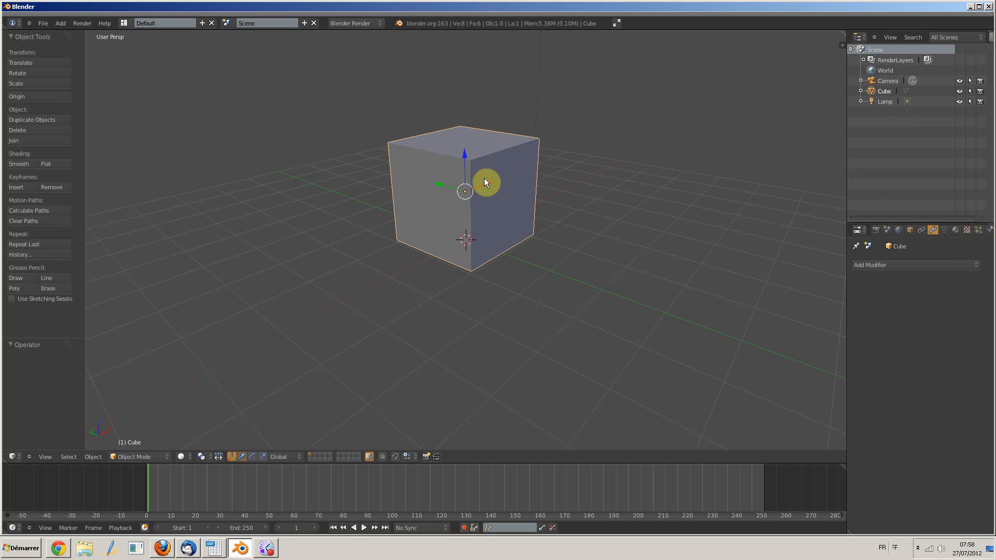
key(shift+d)
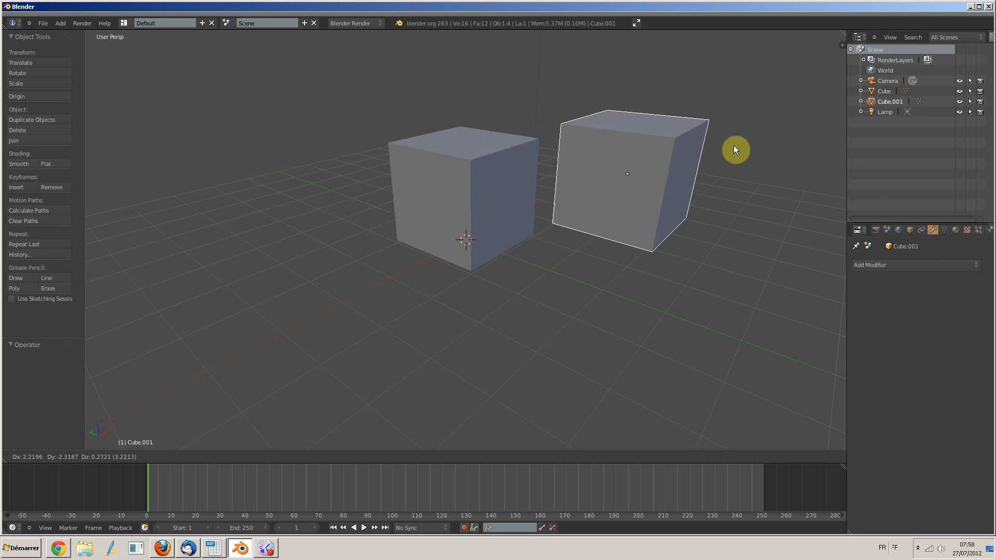
click(734, 147)
key(shift+d)
click(313, 247)
key(shift+d)
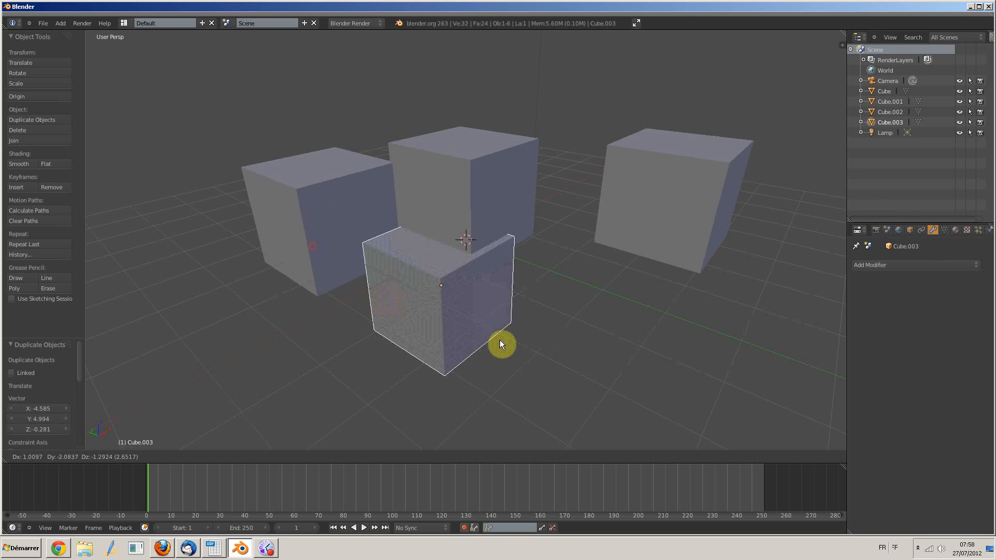
click(561, 297)
key(shift+d)
click(516, 5)
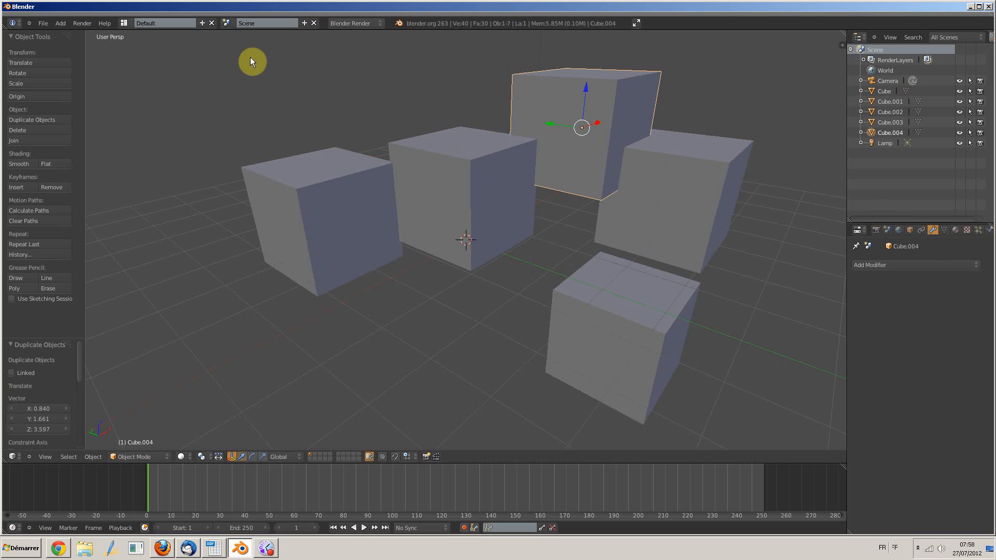
key(shift+d)
click(194, 144)
key(shift+d)
click(369, 416)
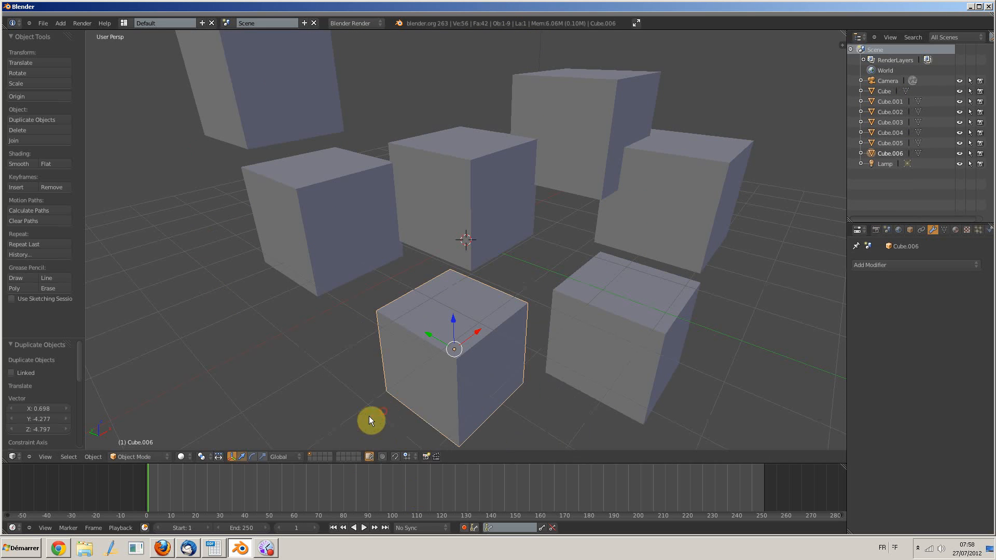
key(shift+d)
click(105, 416)
key(shift+d)
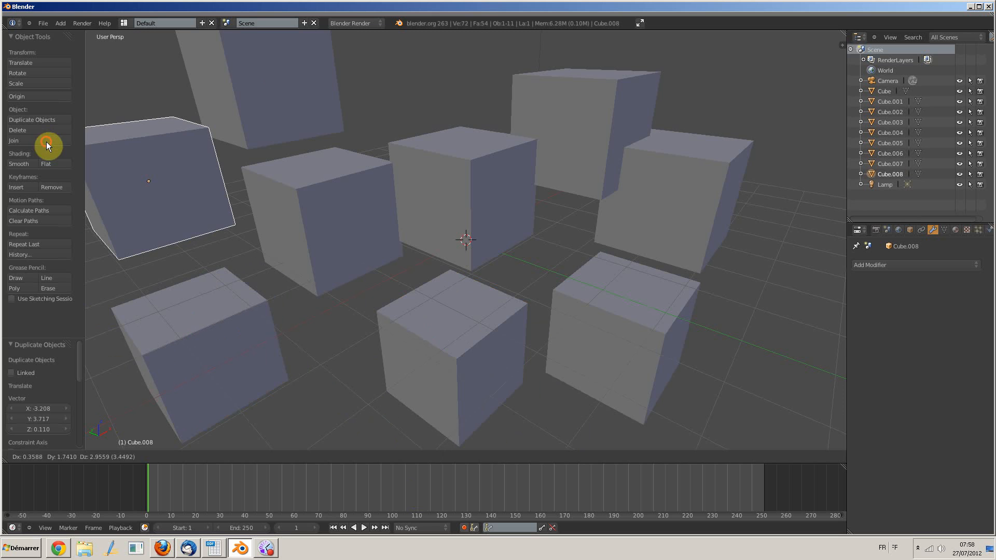
click(45, 142)
- Cut four horizontal edge loops into the original cube and scale them in to about 0.47 to narrow its middle
right_click(501, 203)
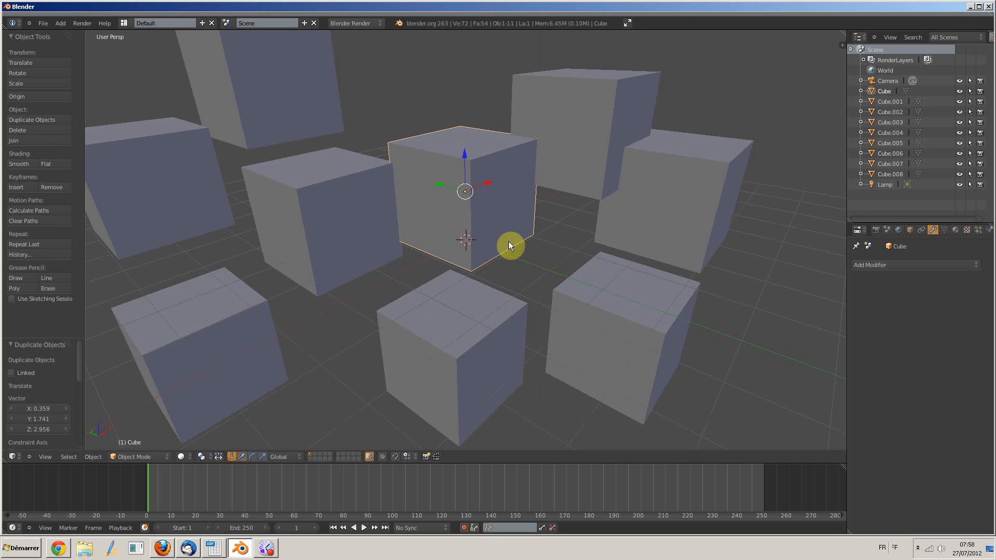
key(Tab)
key(ctrl+r)
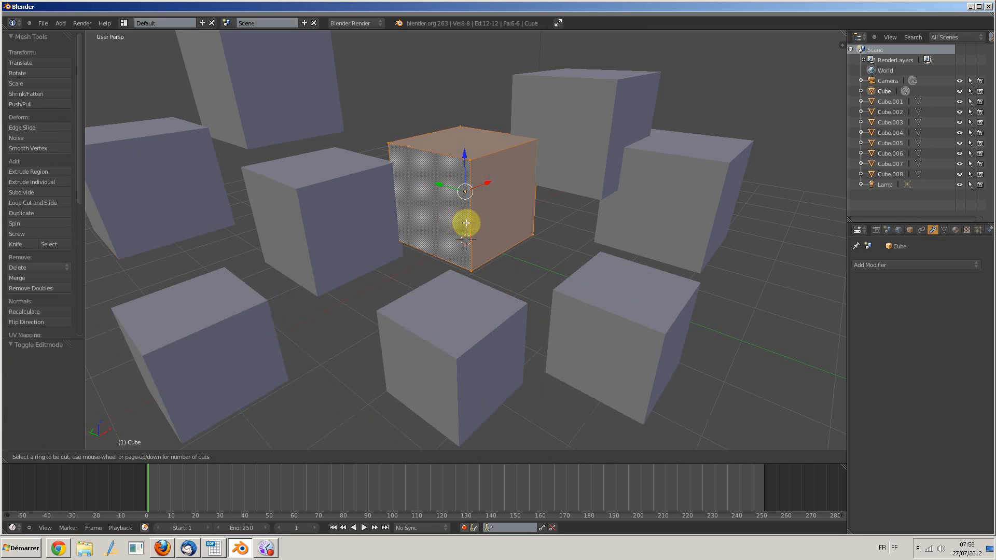
scroll(470, 218, up, 3)
click(476, 216)
right_click(476, 216)
key(s)
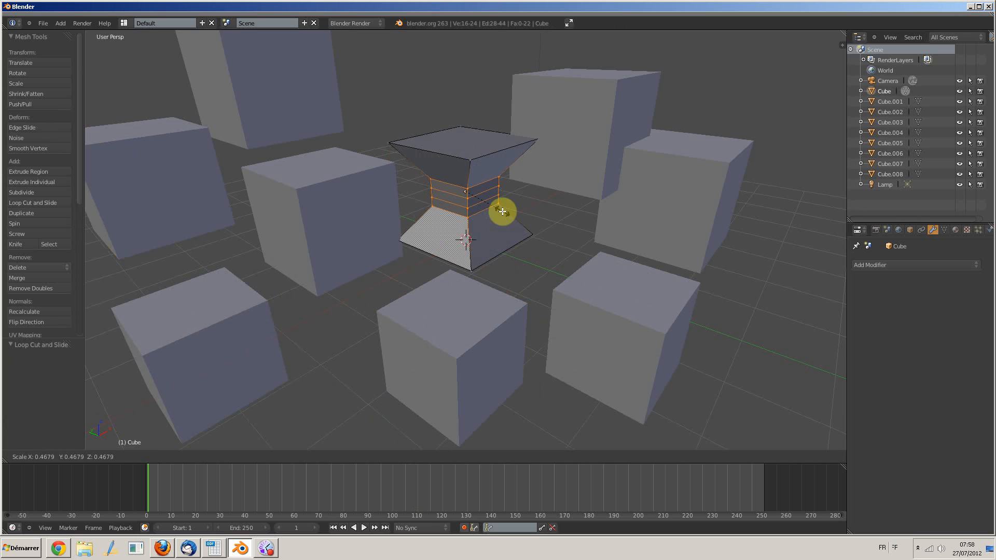
click(502, 211)
key(Tab)
- Scale Cube.004 down to about 0.52 and stretch it along the Y axis by about 3.62
right_click(587, 133)
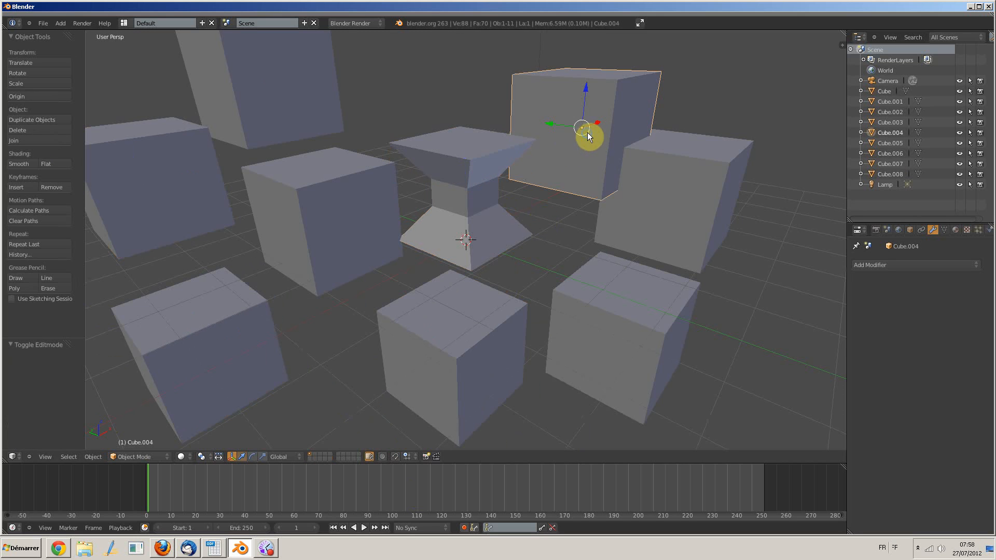
key(s)
click(616, 211)
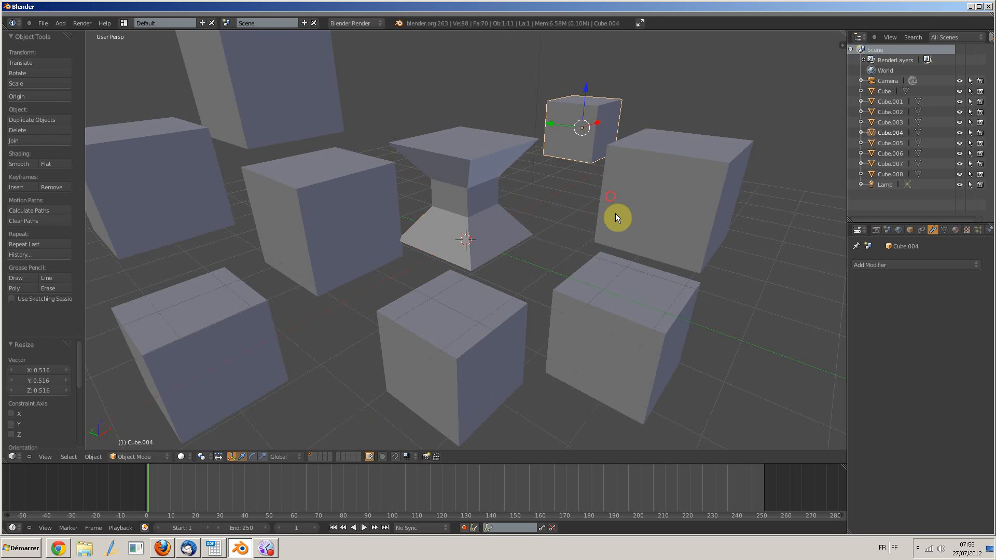
key(s)
key(y)
click(856, 321)
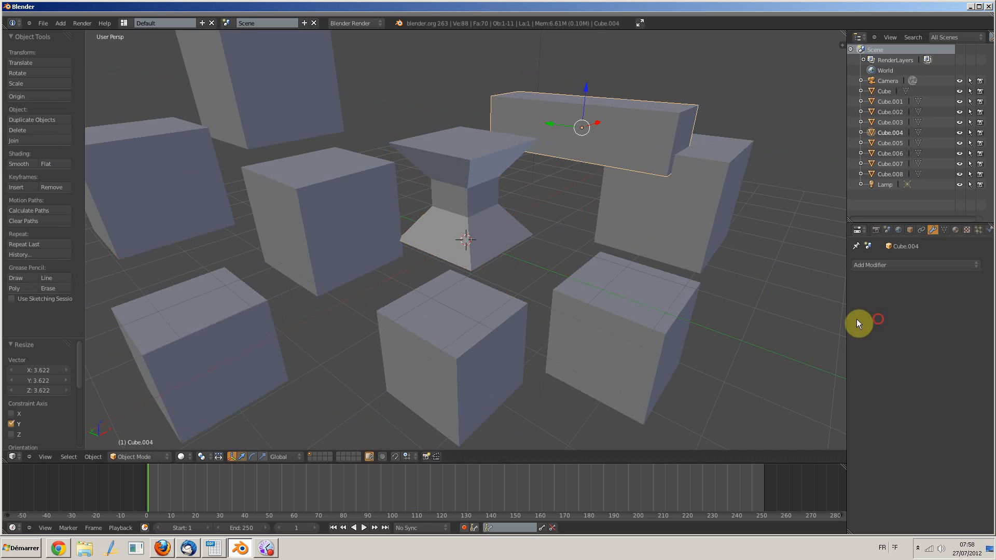
- Cut five edge loops across the length of the stretched block and scale them in to about 0.26
key(Tab)
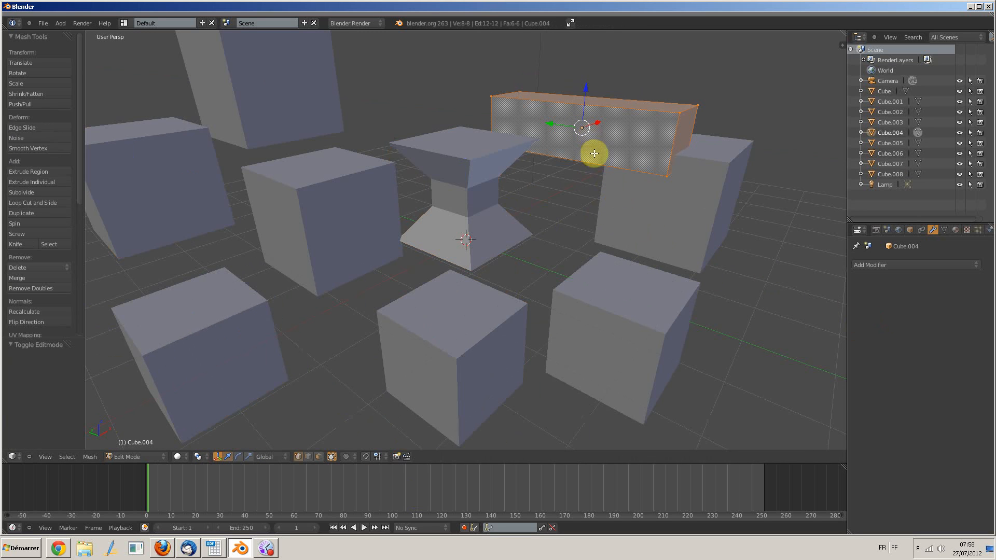
key(ctrl+r)
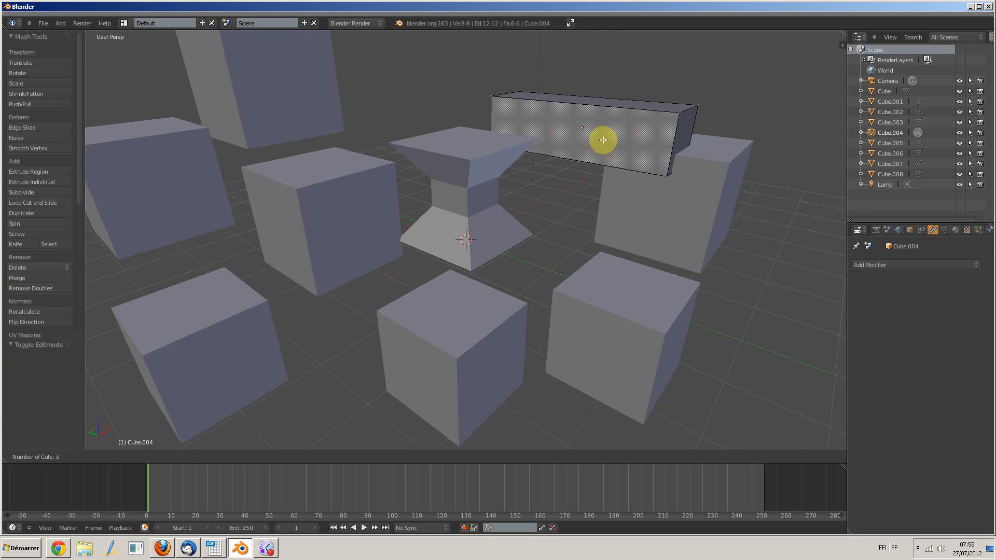
scroll(628, 151, up, 4)
click(627, 158)
right_click(630, 163)
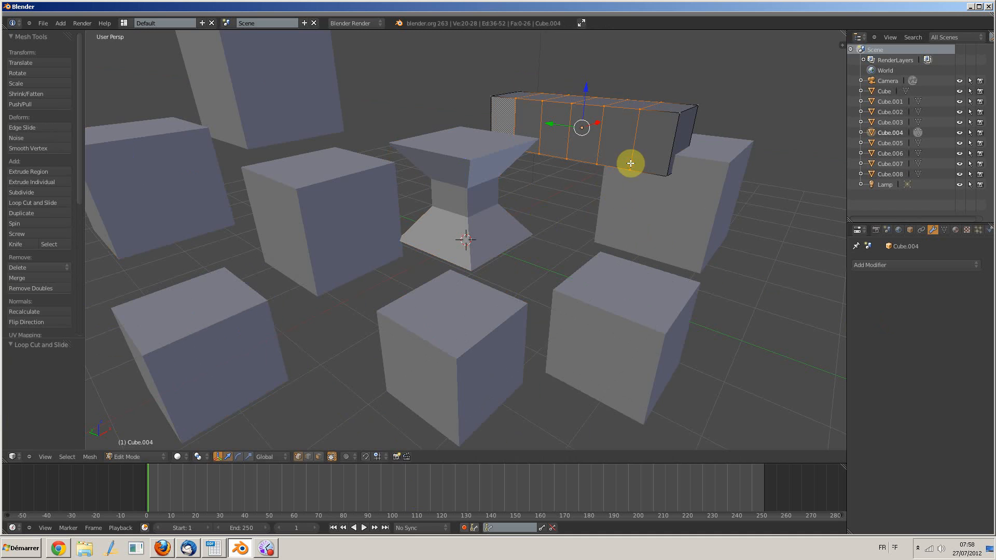
key(s)
click(593, 133)
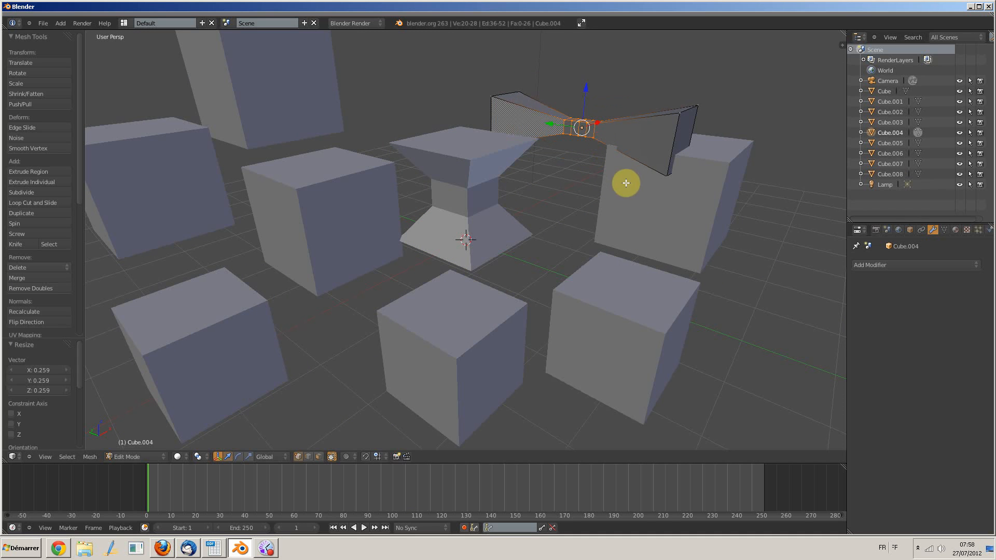
key(Tab)
- Cut three vertical edge loops into Cube.006 and scale them out to about 1.38 to make it bulge
right_click(461, 347)
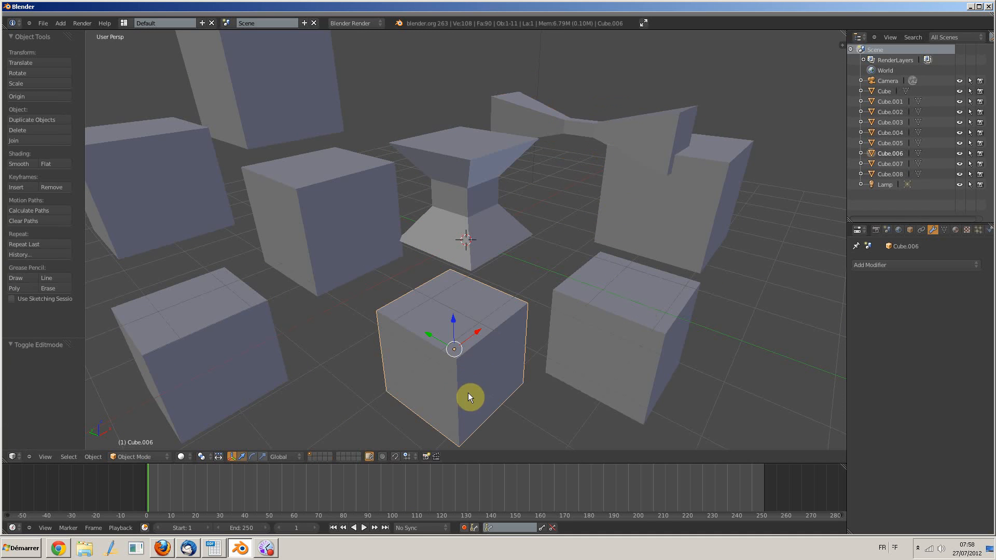
key(Tab)
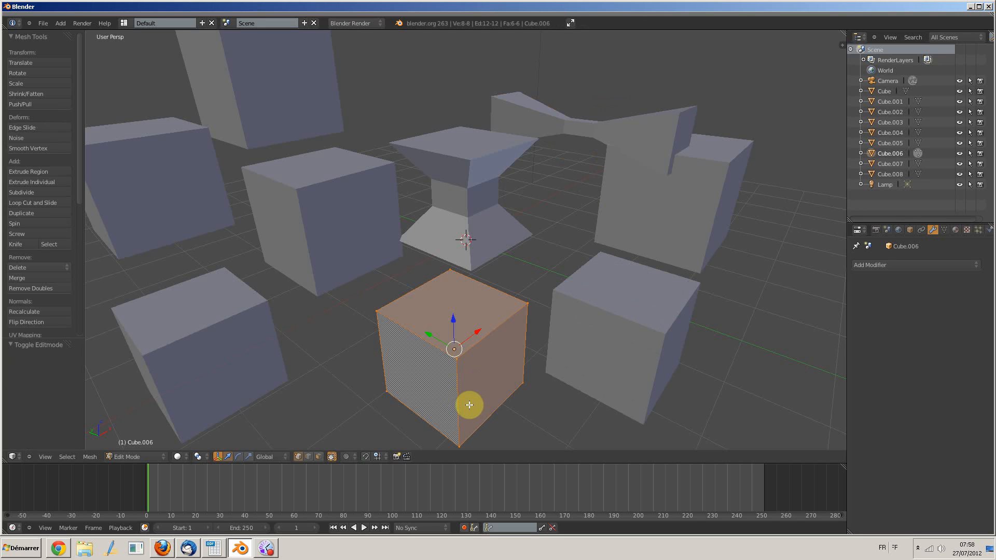
key(a)
key(ctrl+r)
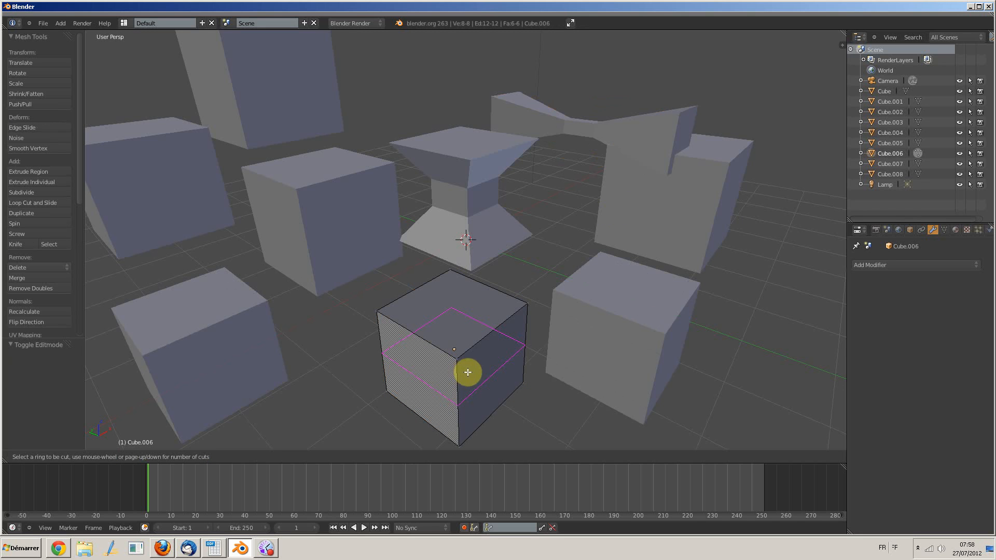
scroll(497, 398, up, 2)
click(500, 397)
right_click(500, 396)
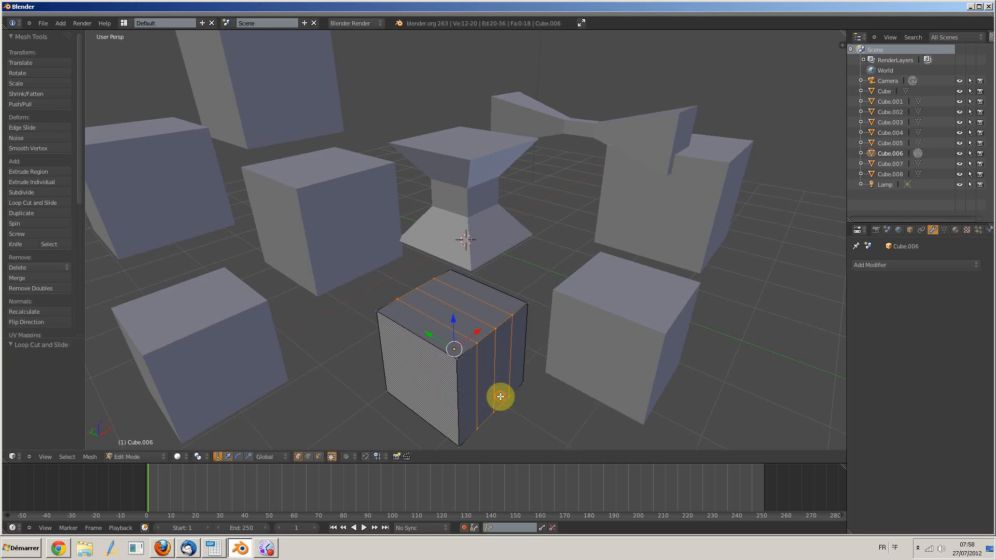
key(s)
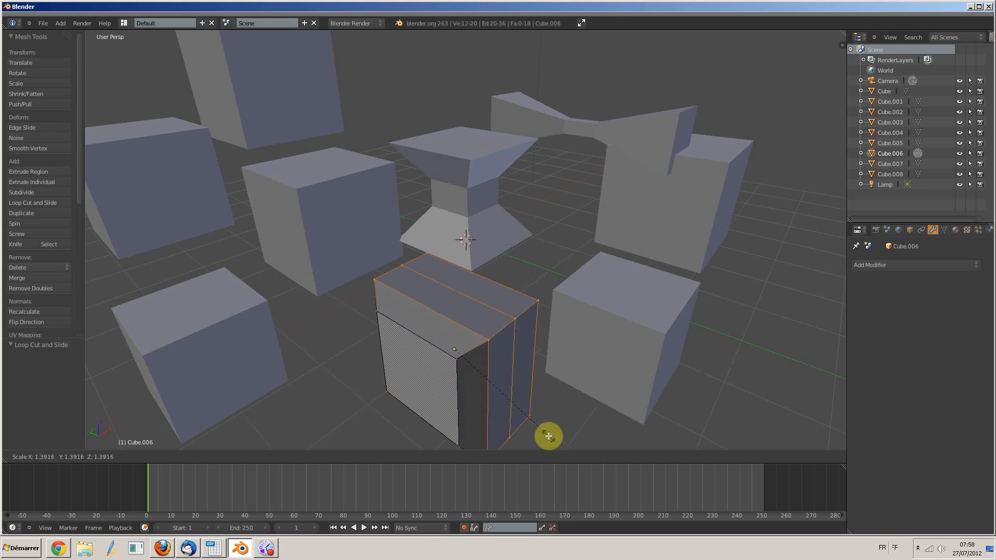
click(548, 436)
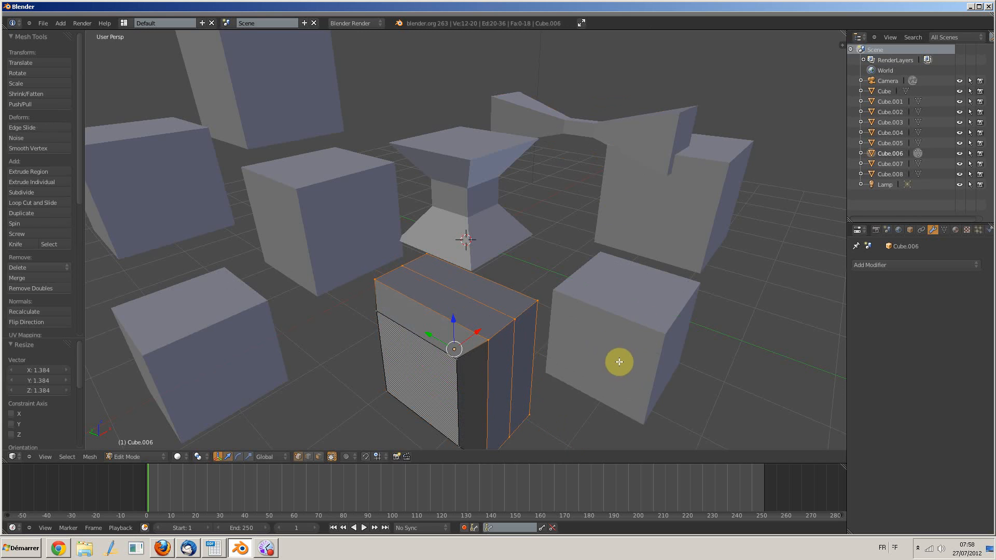
key(Tab)
- Cut four evenly spaced vertical edge loops into Cube.003
right_click(638, 355)
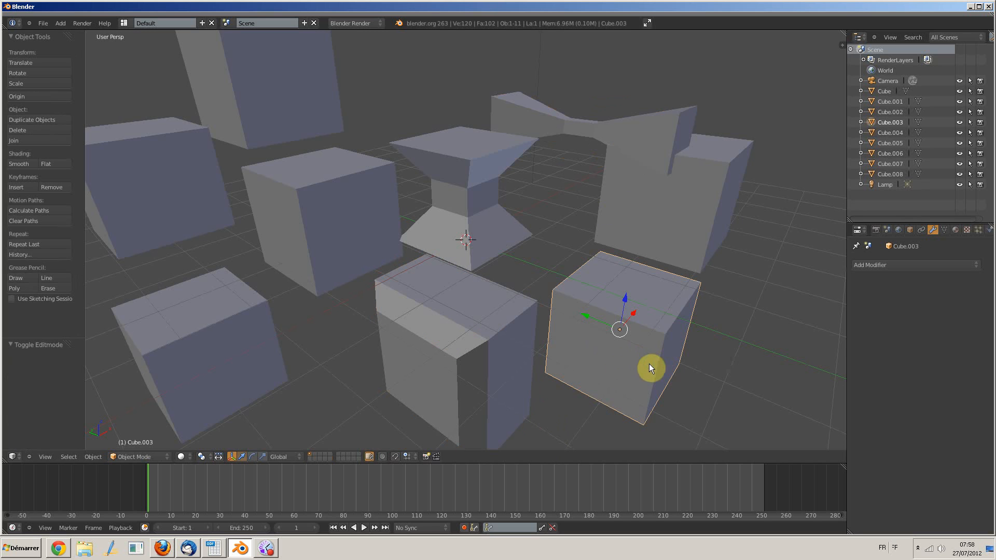
key(Tab)
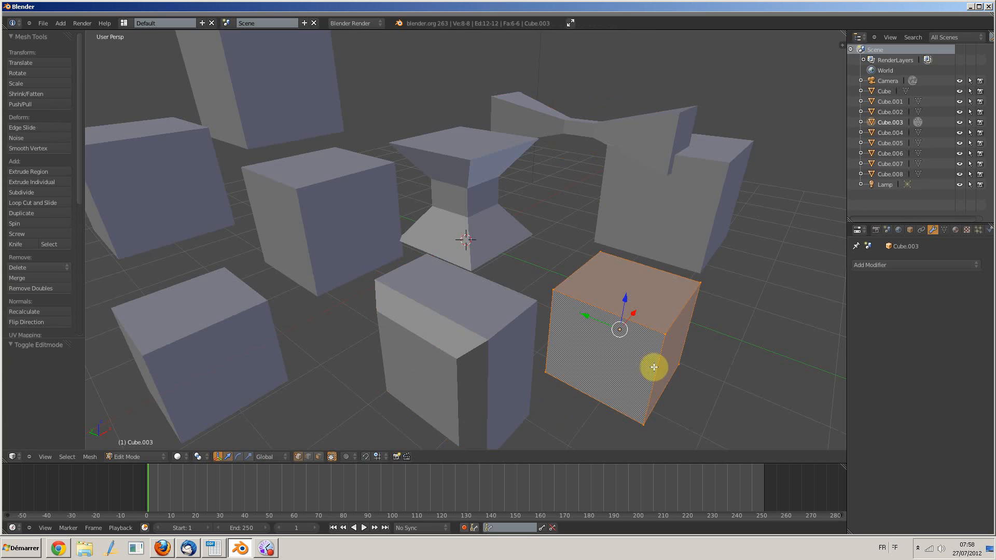
key(a)
key(ctrl+r)
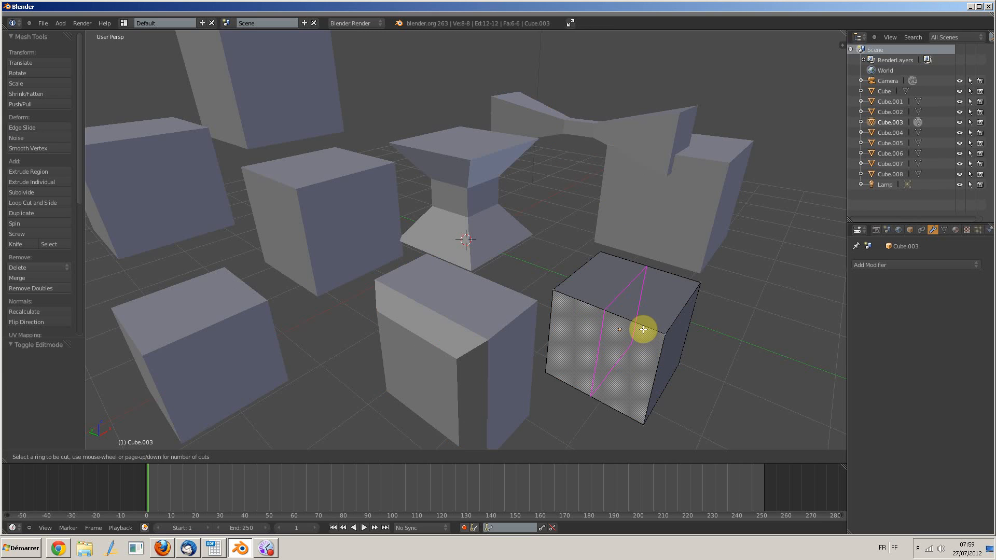
scroll(643, 329, up, 3)
click(645, 331)
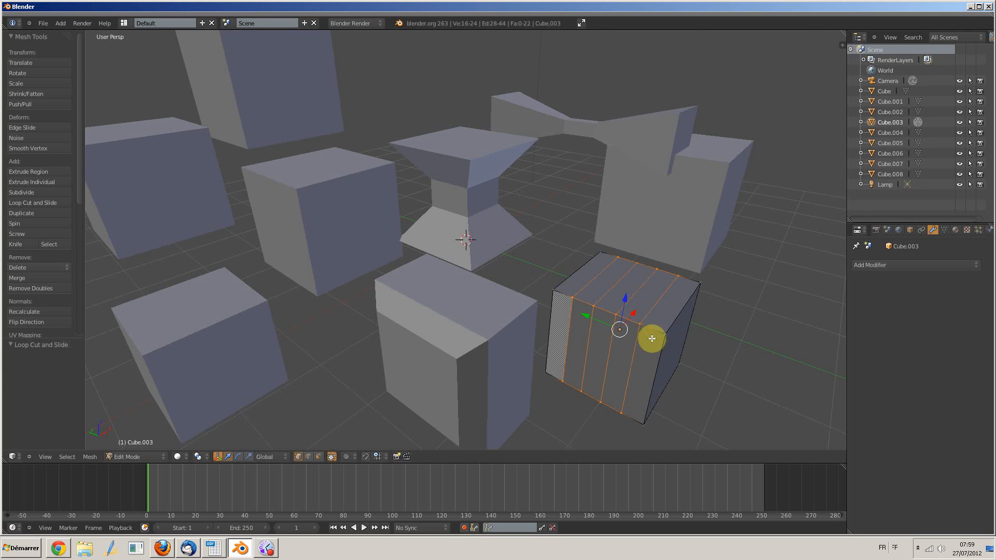
- Extrude the top strip between the third and fourth edge loops of Cube.003 upward into a tall slab
right_click(623, 328)
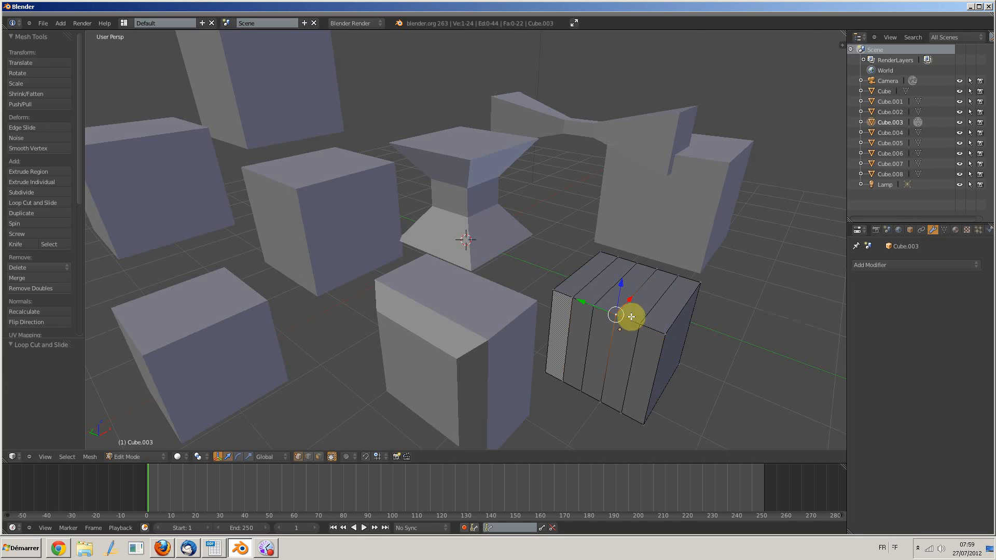
right_click(657, 276)
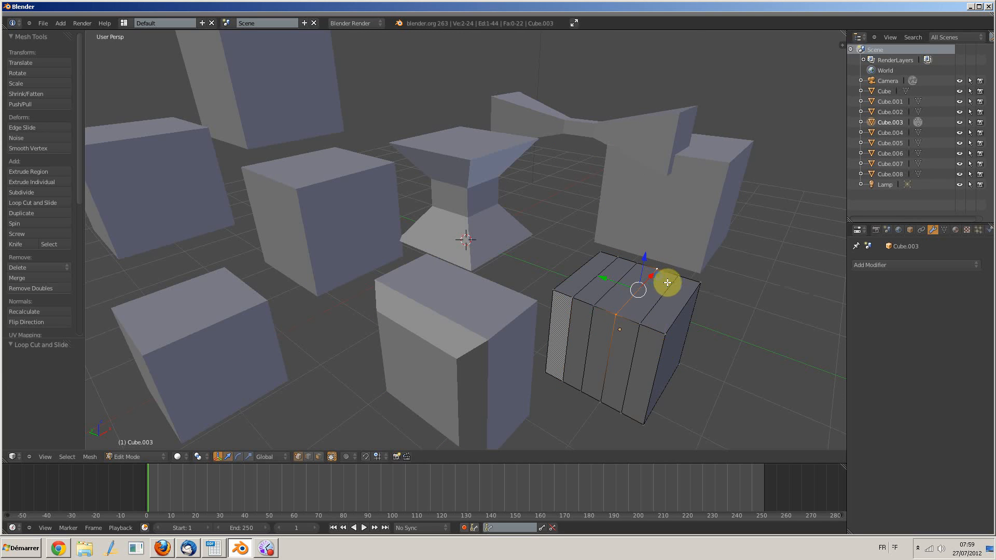
shift+right_click(637, 319)
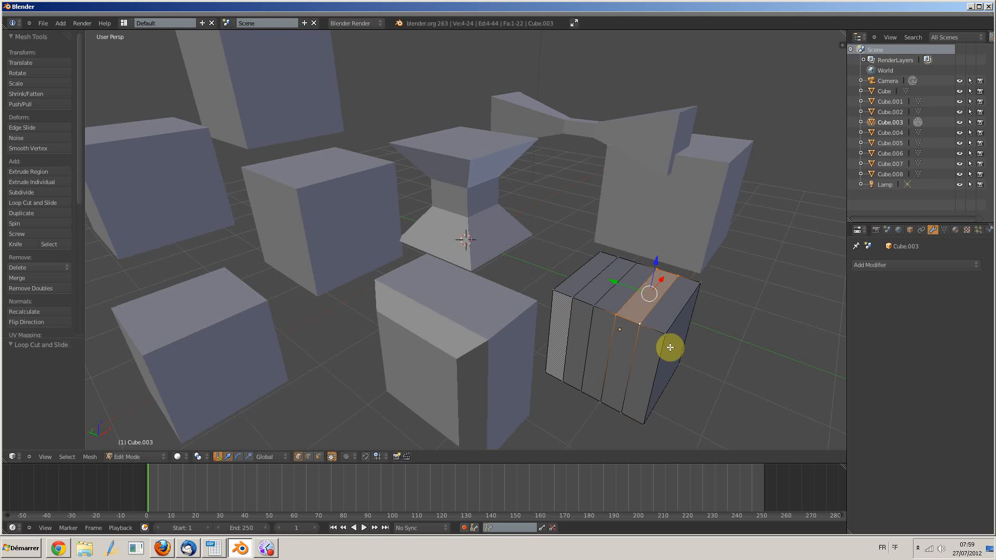
key(e)
click(679, 235)
key(Tab)
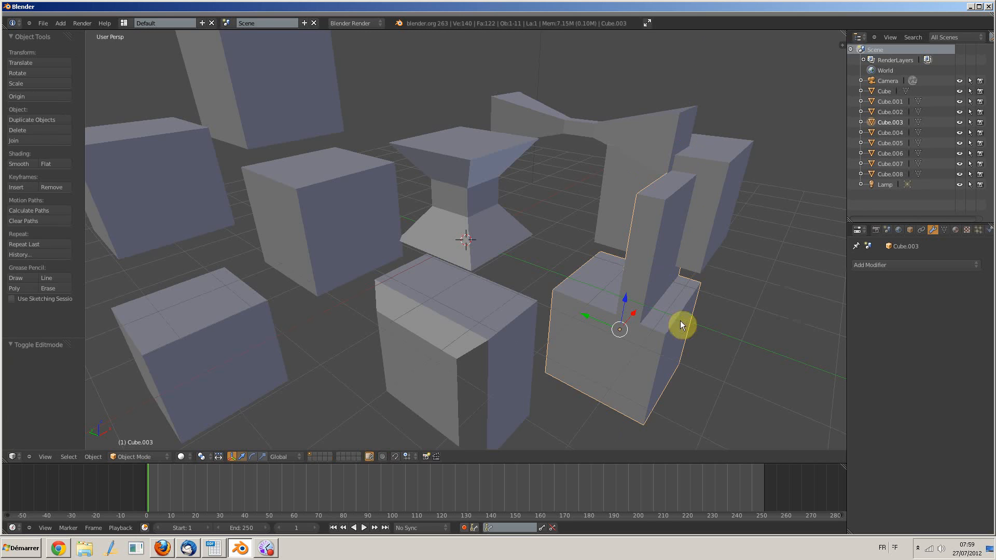
- Go through Cube.001 to Cube.008 in the Outliner, selecting each to see which object in the scene it refers to
mouse_move(680, 321)
middle_down()
mouse_move(652, 333)
mouse_move(689, 329)
middle_up()
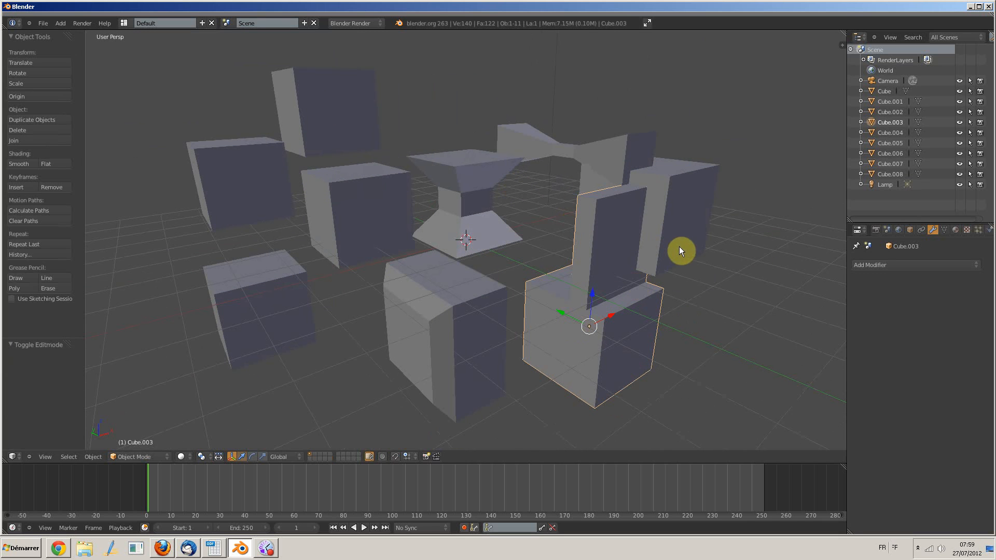
click(891, 101)
click(890, 112)
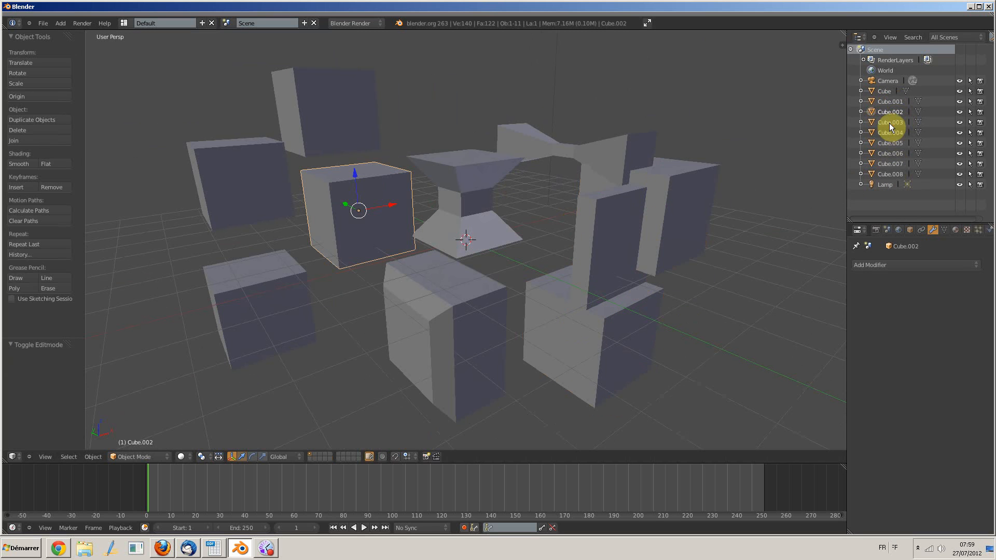
click(889, 123)
click(890, 133)
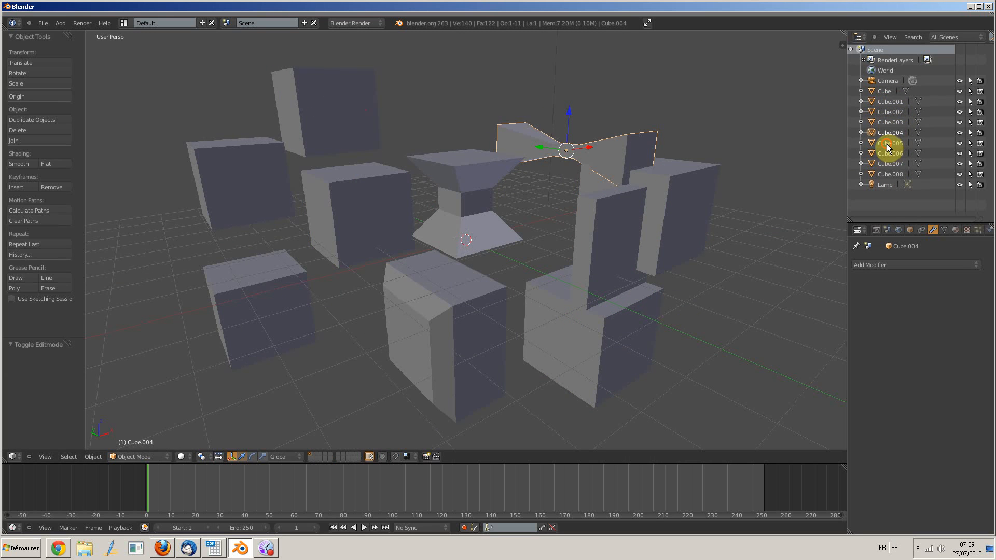
click(887, 144)
click(890, 154)
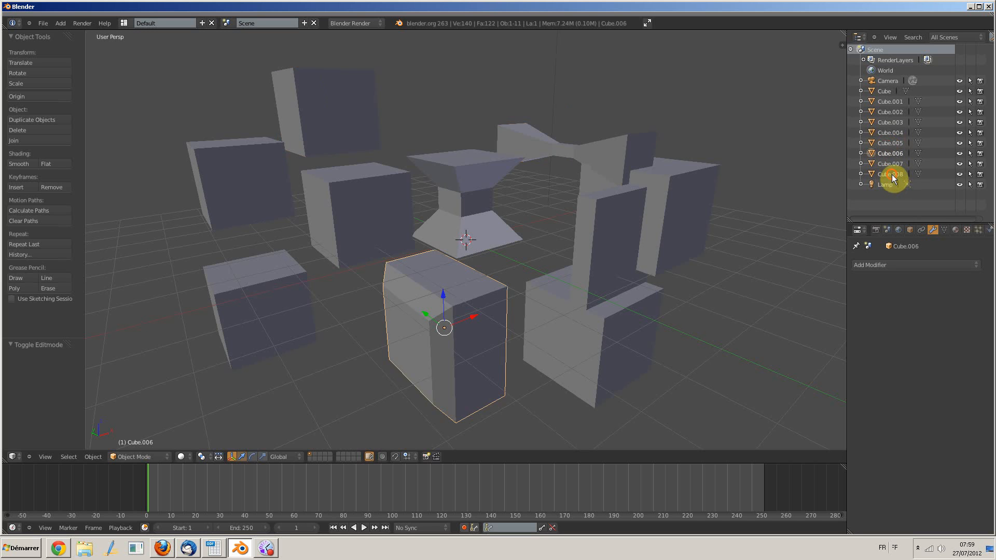
click(890, 174)
click(891, 164)
scroll(372, 236, down, 3)
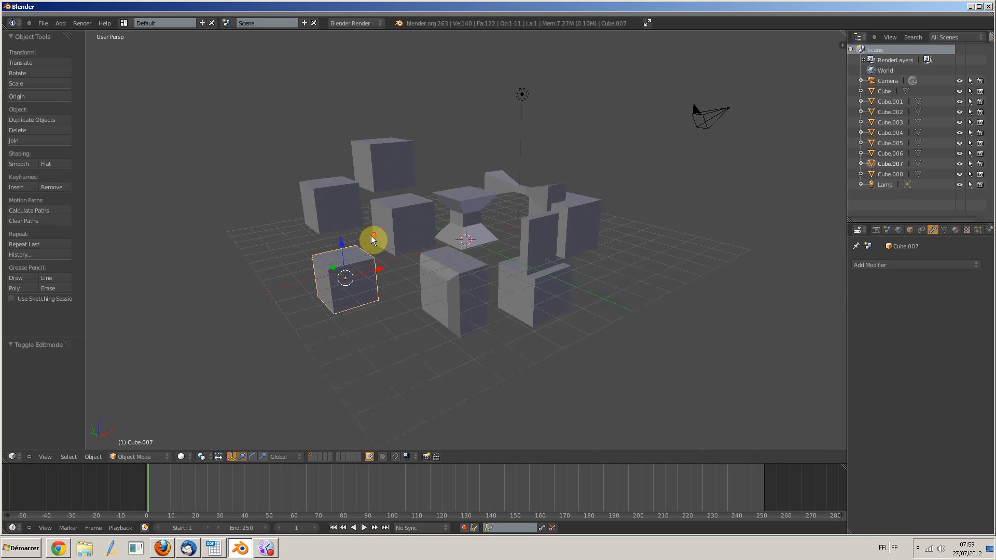
- Select several cubes directly in the scene, ending with the hourglass-shaped Cube, and show its material settings
middle_drag(329, 260, 469, 241)
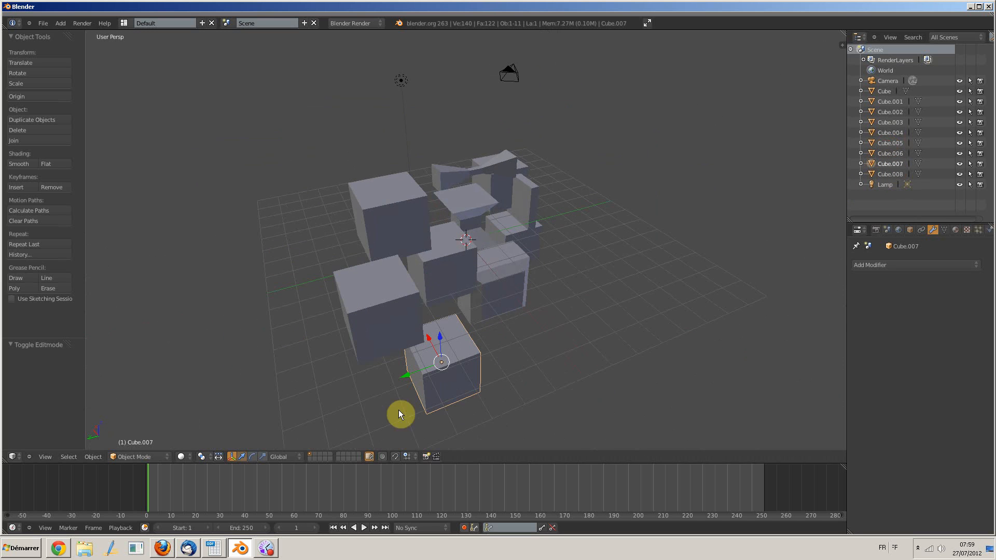
middle_drag(683, 285, 571, 294)
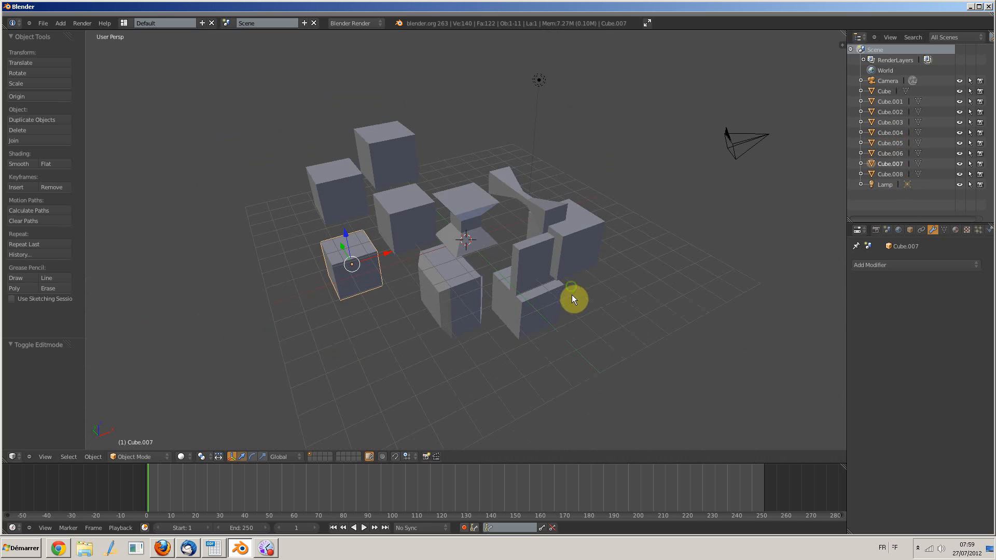
right_click(456, 299)
right_click(404, 217)
right_click(394, 163)
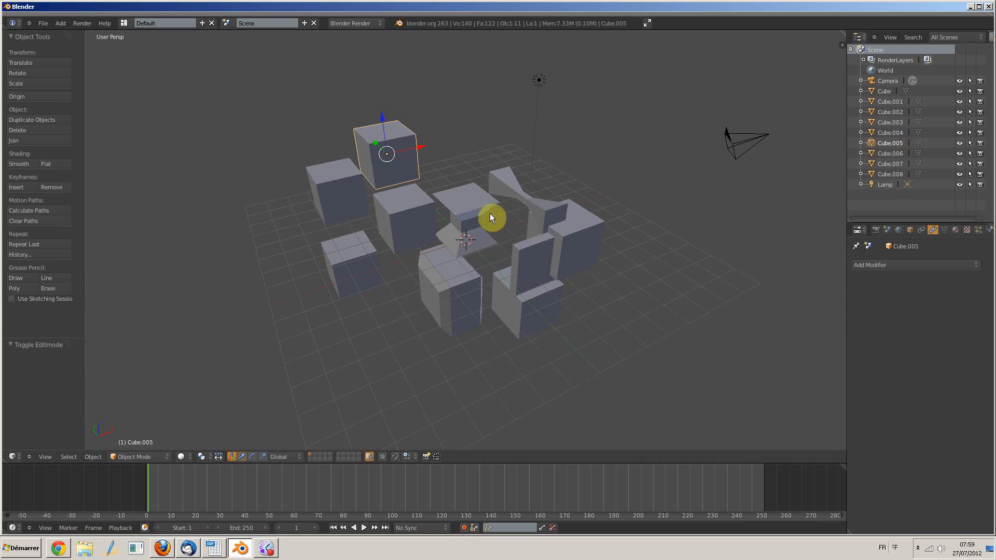
right_click(468, 214)
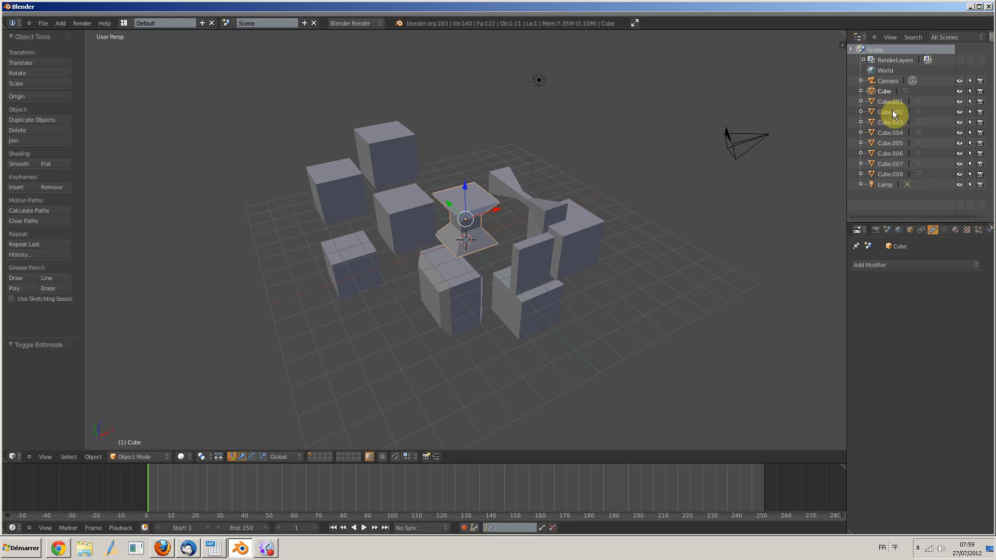
click(956, 230)
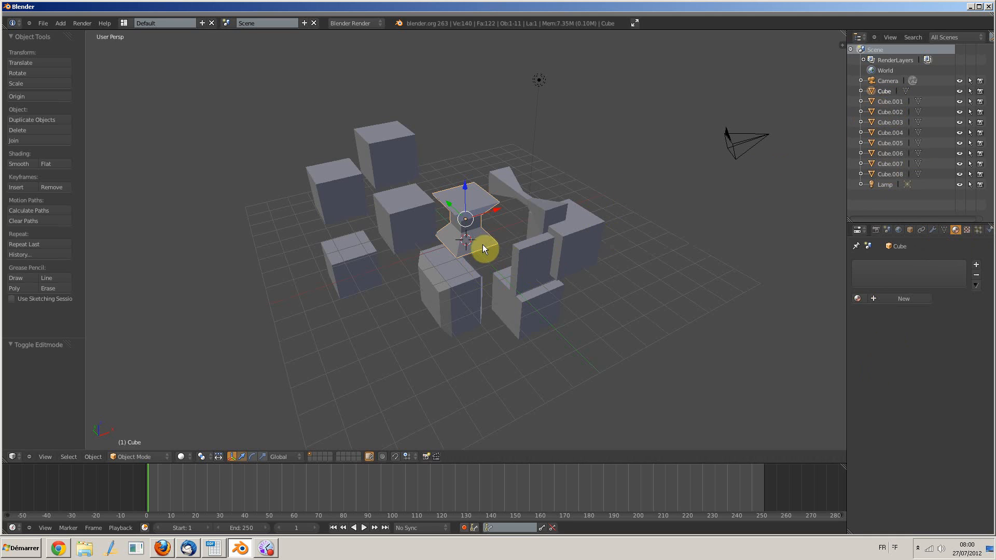
- Rename the hourglass-shaped Cube to "poutre" in the Outliner
middle_drag(453, 256, 539, 259)
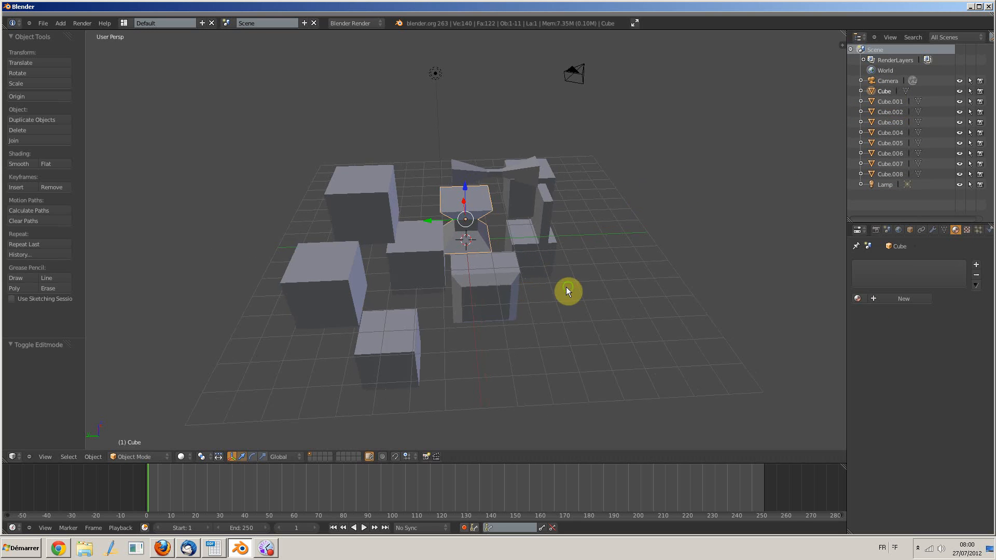
middle_drag(566, 288, 526, 273)
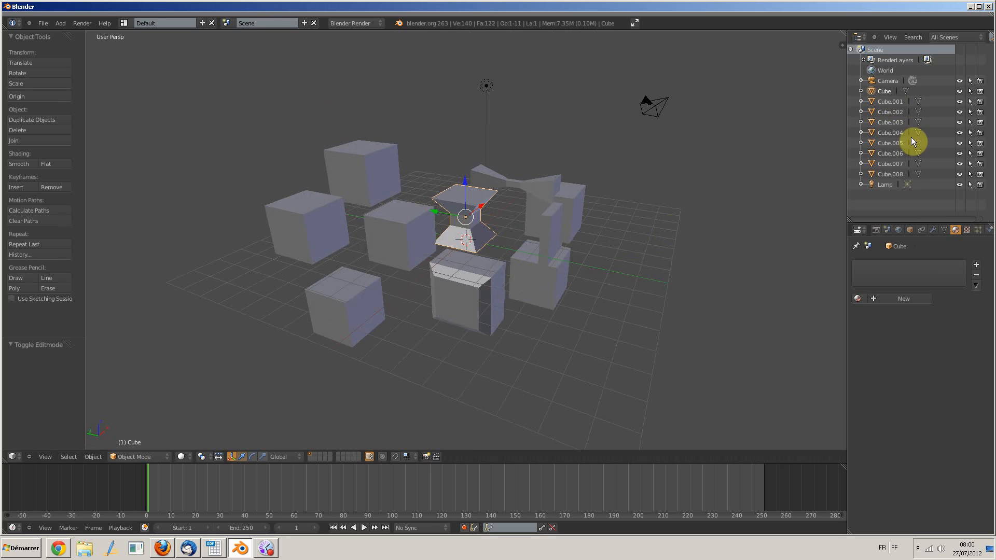
double_click(885, 91)
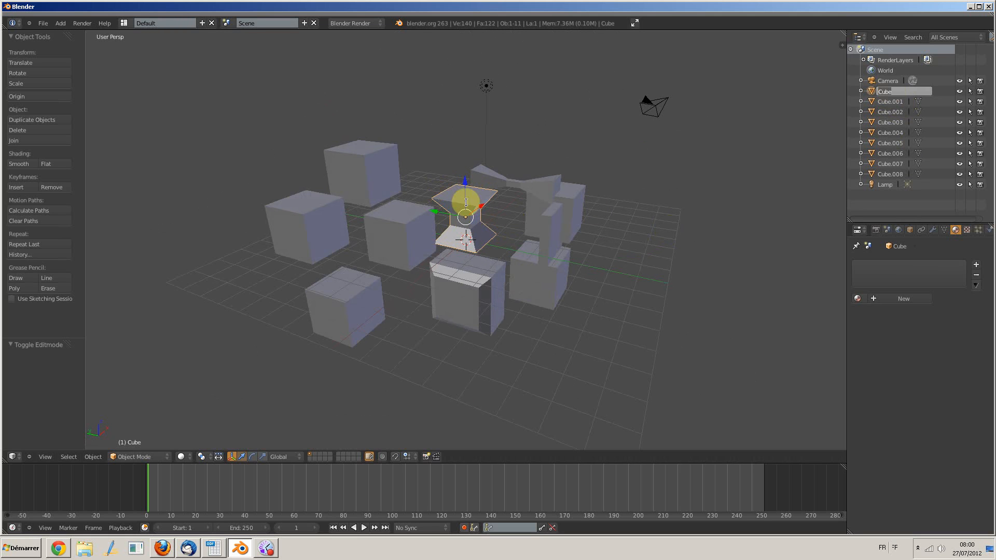
text(p)
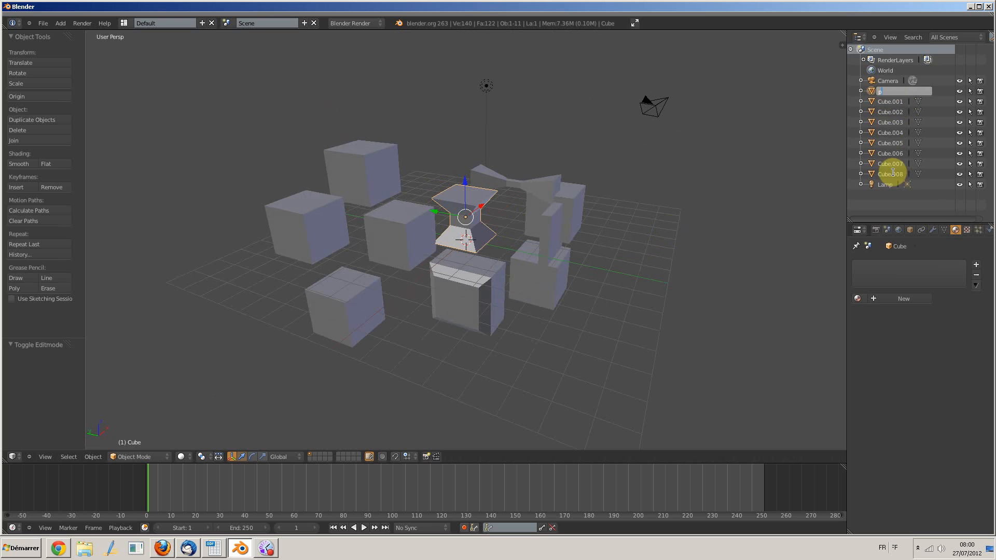
text(outre)
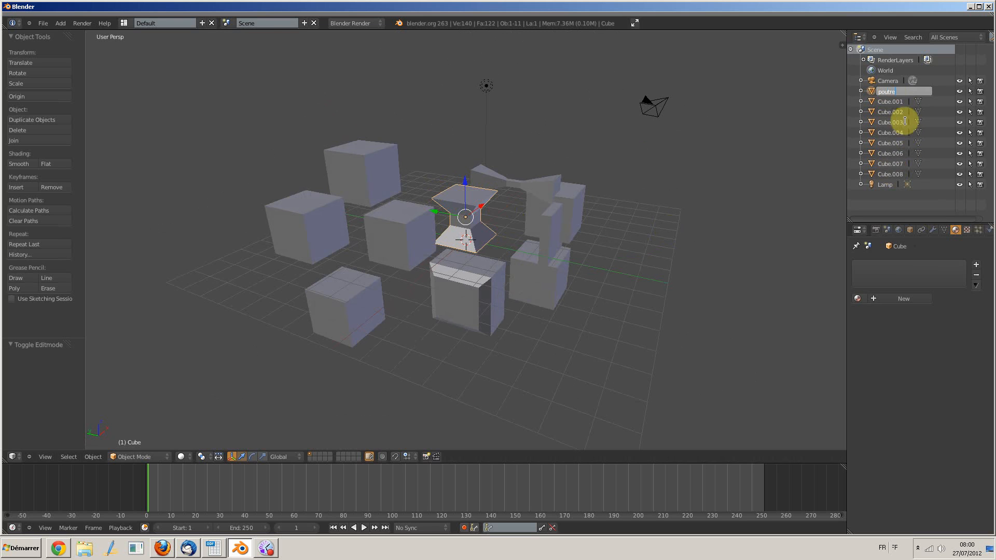
key(Return)
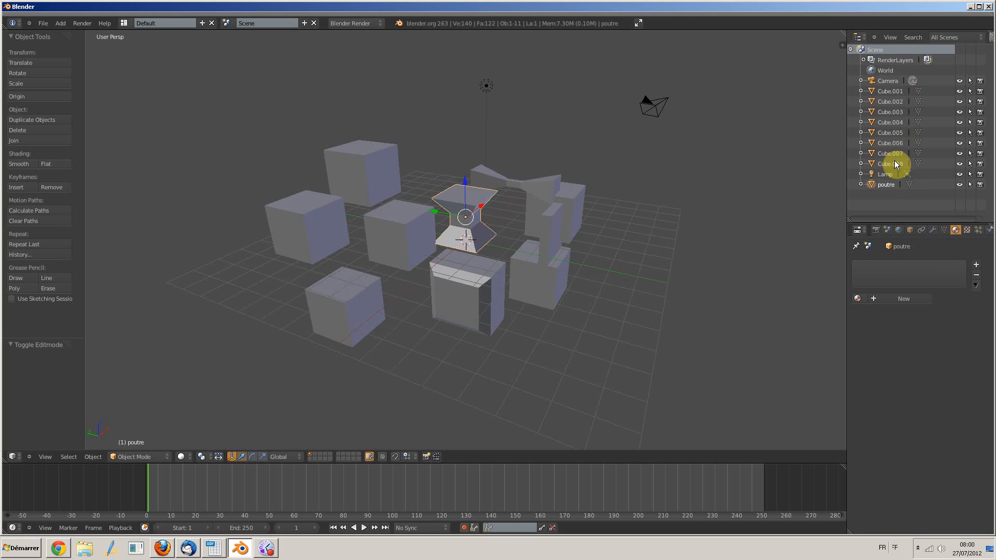
- Extend the name of the poutre object to "poutre horizontal"
click(913, 37)
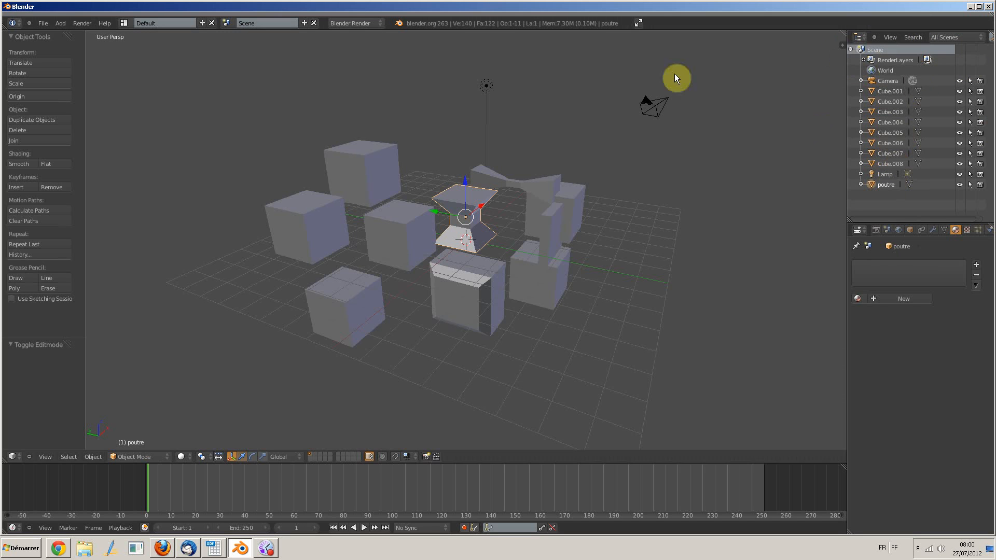
scroll(523, 161, up, 4)
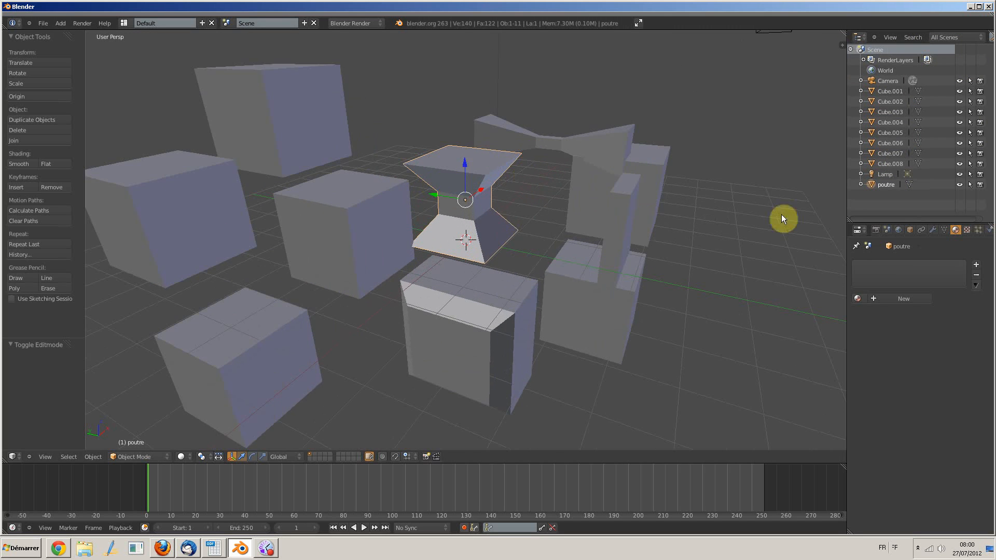
double_click(889, 185)
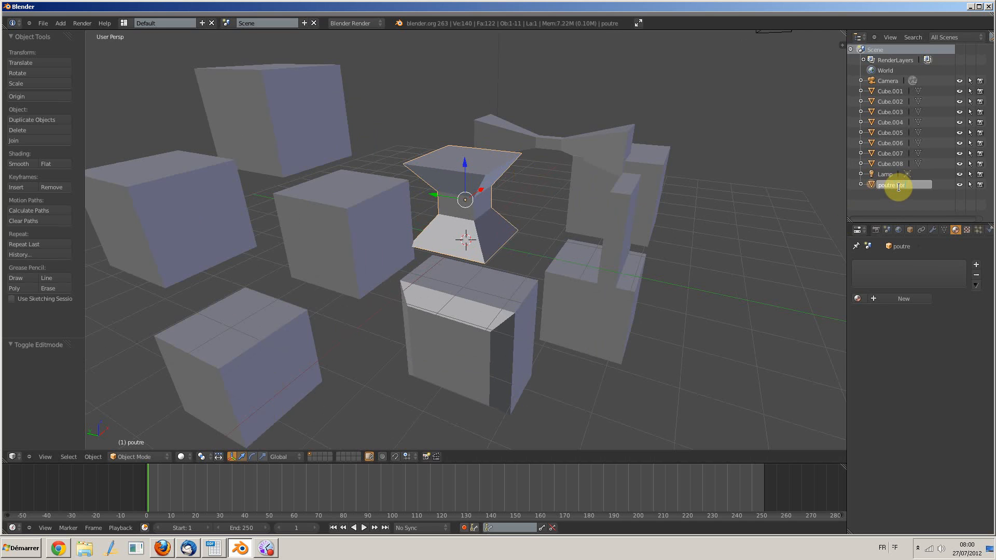
text(horizontal)
key(Return)
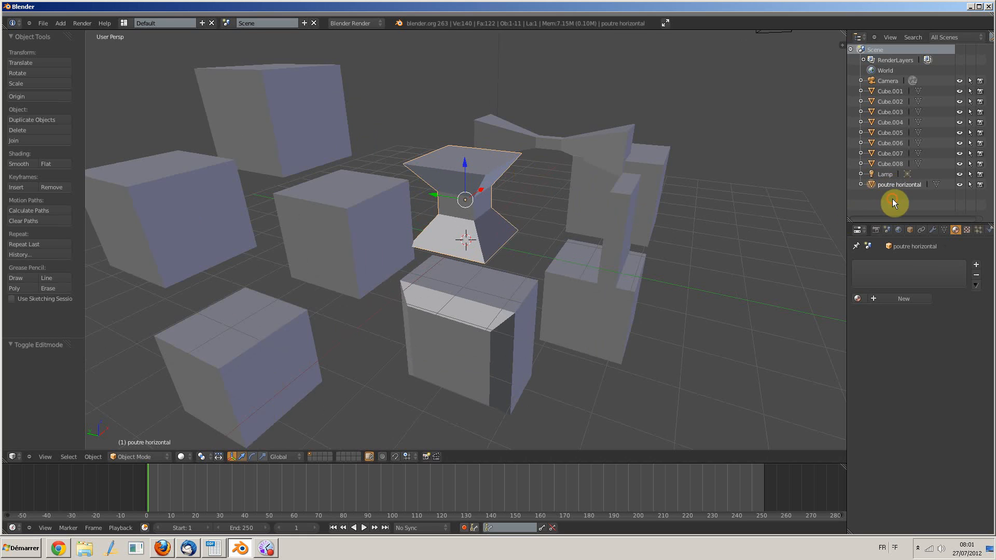
- Select the bow-tie-shaped Cube.004 in the scene and rename it "poutre vertical" in the Outliner
right_click(556, 147)
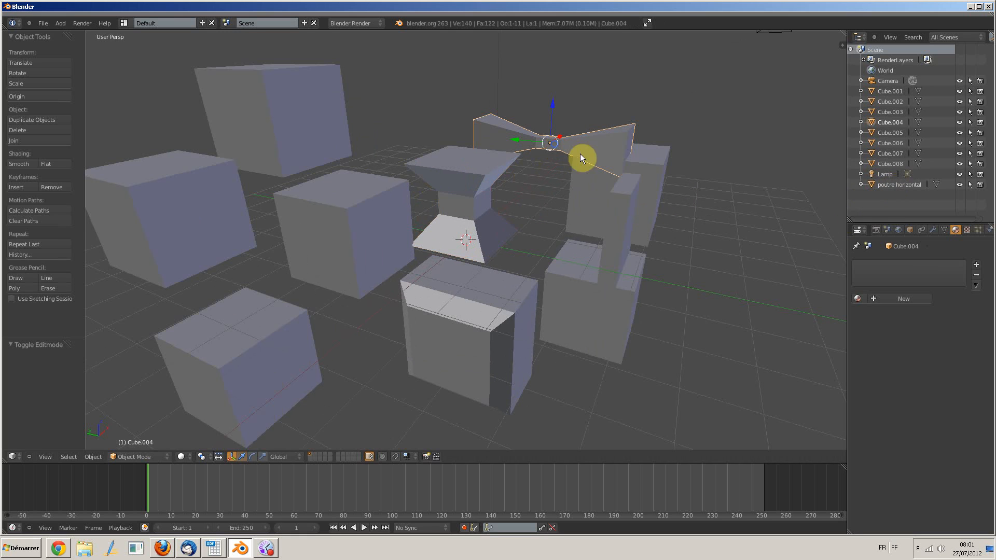
double_click(893, 123)
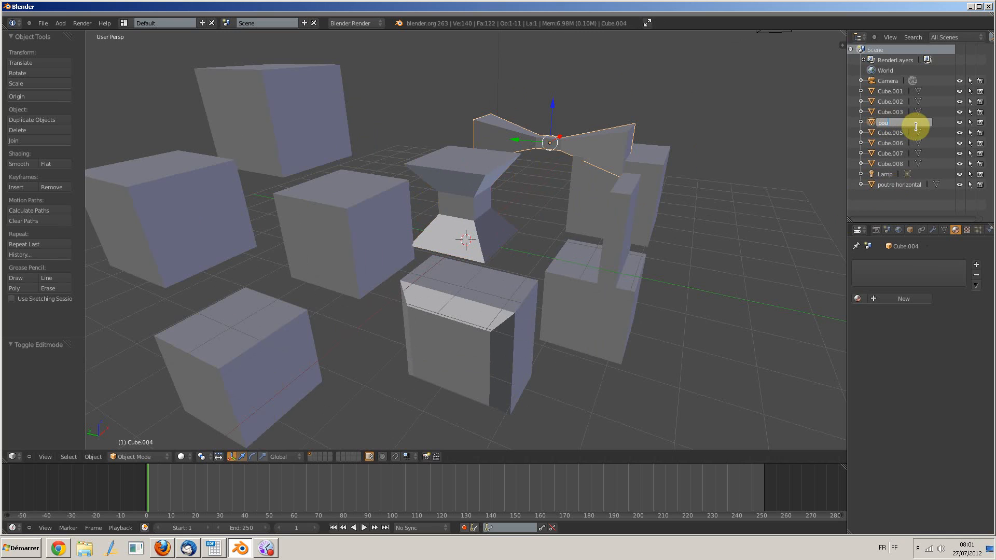
text(tre vertical)
key(Return)
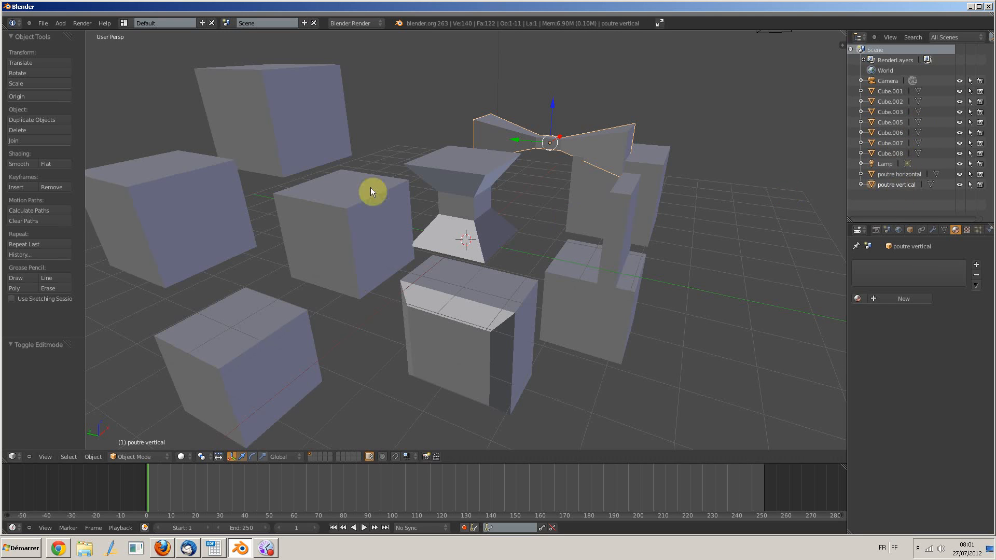
- Select the bulging Cube.006 in the scene and rename it "Télévision" in the Outliner
right_click(465, 350)
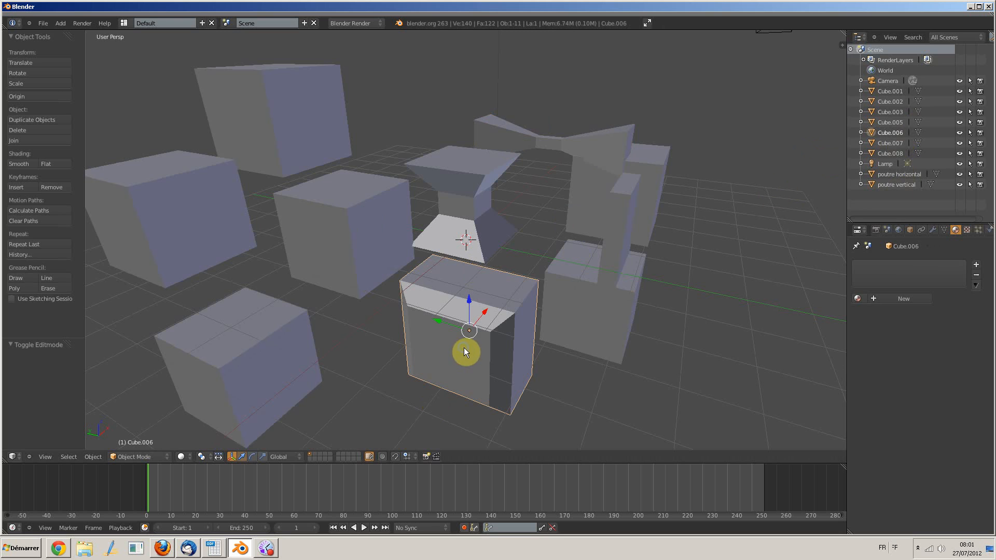
double_click(906, 133)
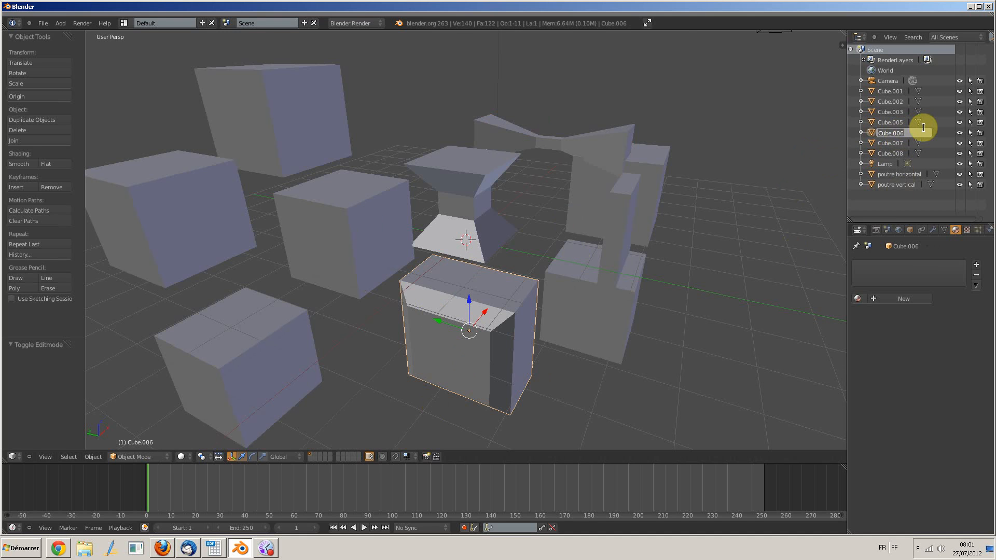
text(Télévision)
key(Return)
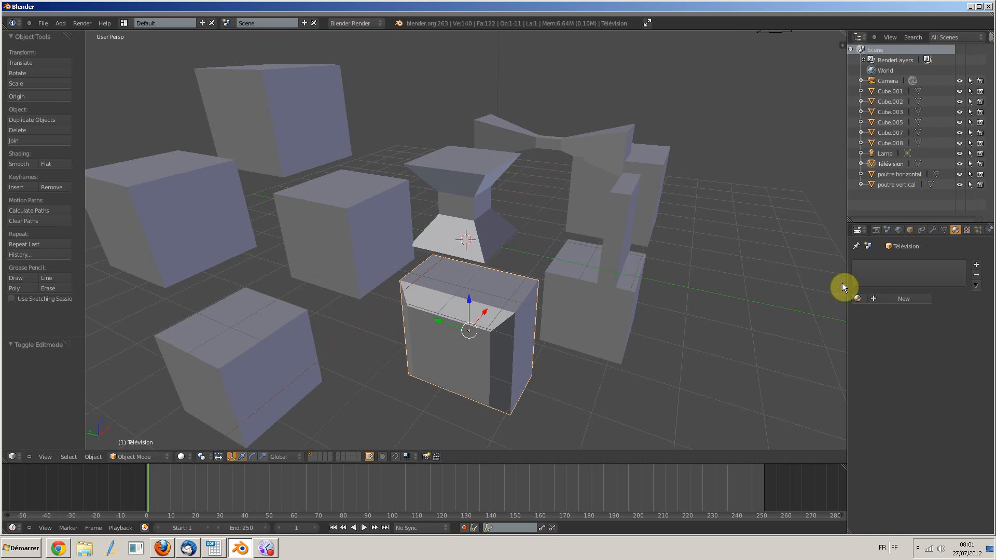
- Select Télévision, poutre horizontal and poutre vertical in turn in the Outliner to check which object each name refers to
click(902, 176)
click(892, 165)
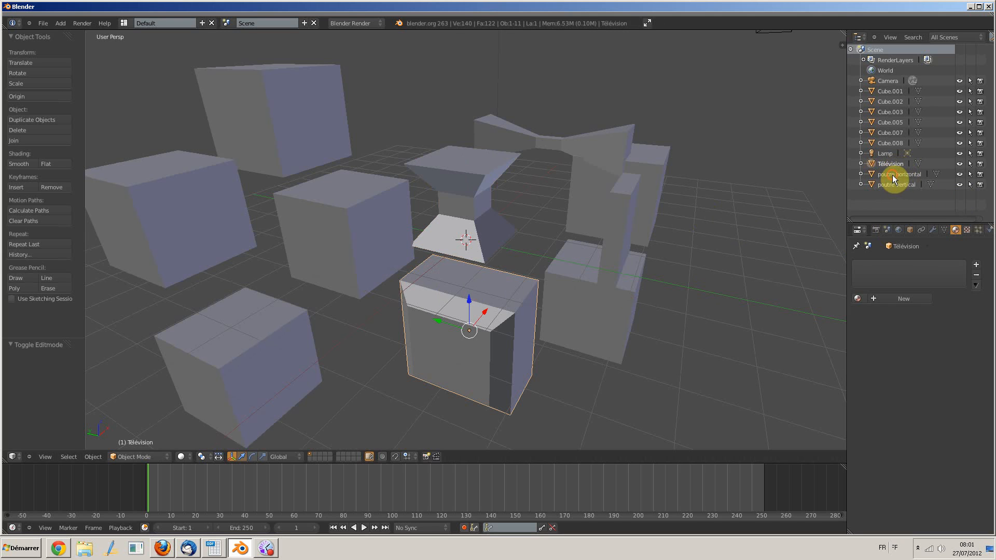
click(893, 175)
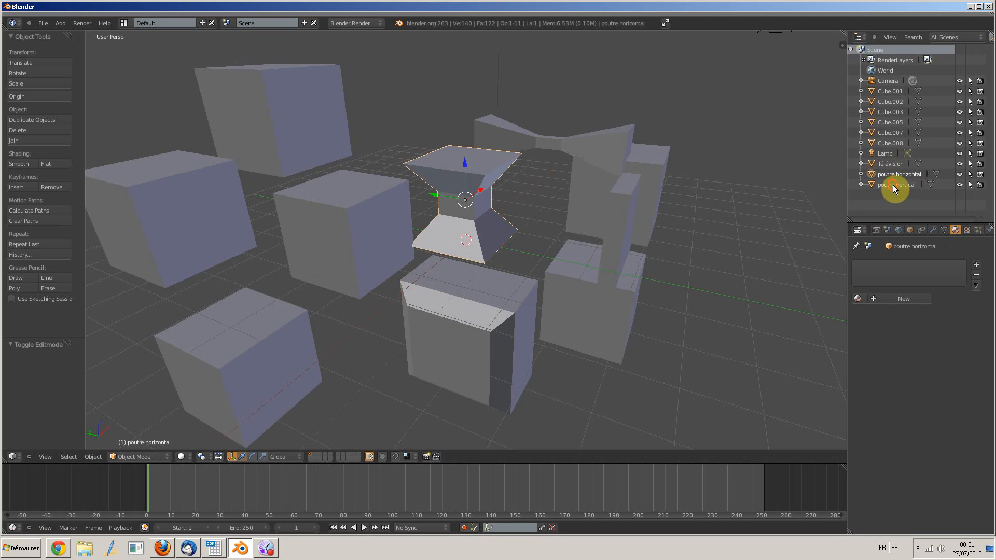
click(892, 185)
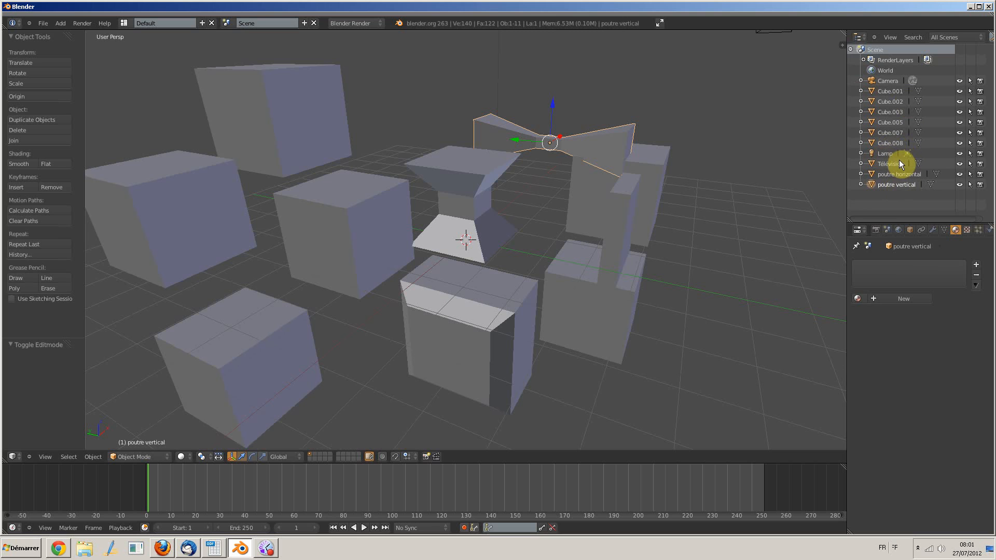
click(890, 175)
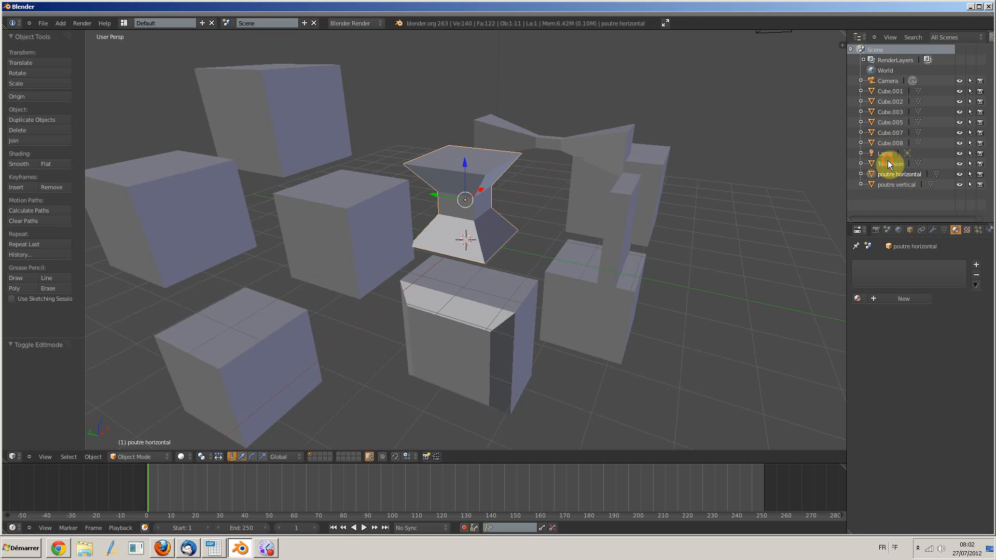
click(890, 164)
click(905, 175)
click(901, 186)
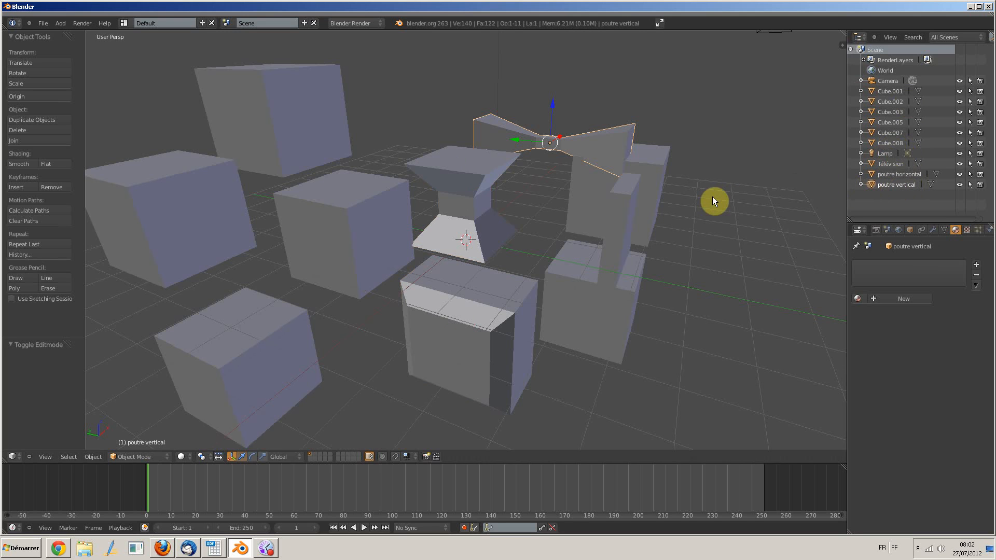